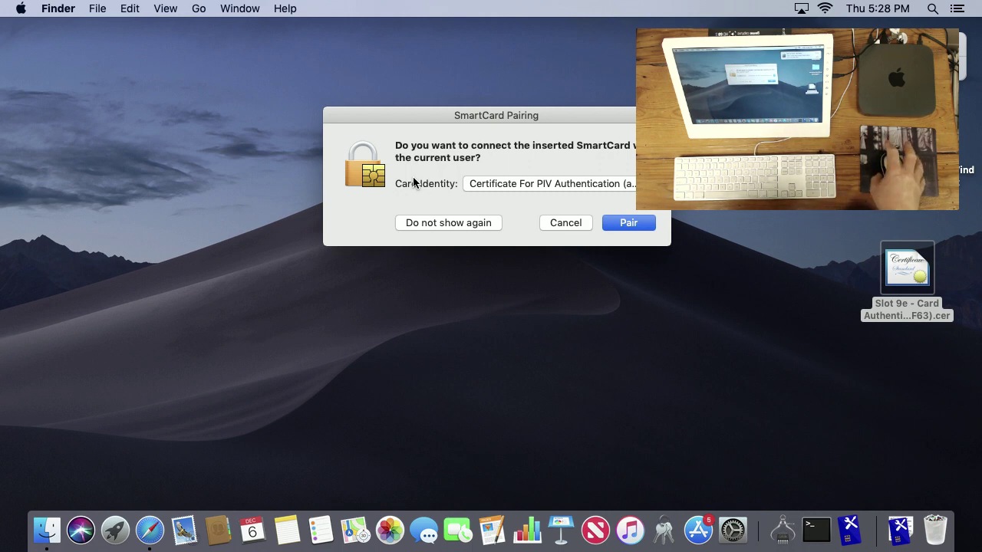
# - Keep Certificate For PIV Authentication as the card identity and start pairing it with the current user
pyautogui.click(502, 187)
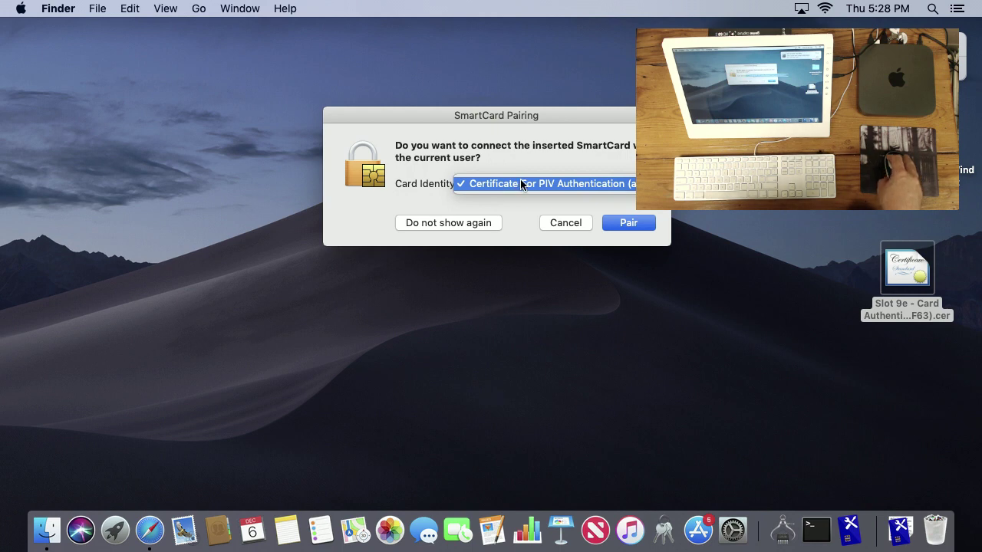
pyautogui.click(519, 184)
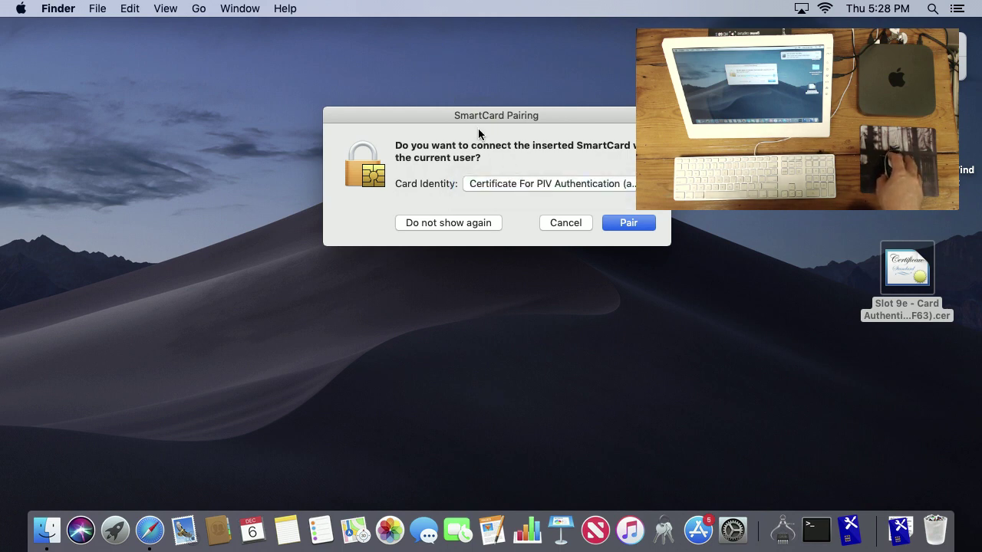
pyautogui.moveTo(473, 114); pyautogui.dragTo(416, 145)
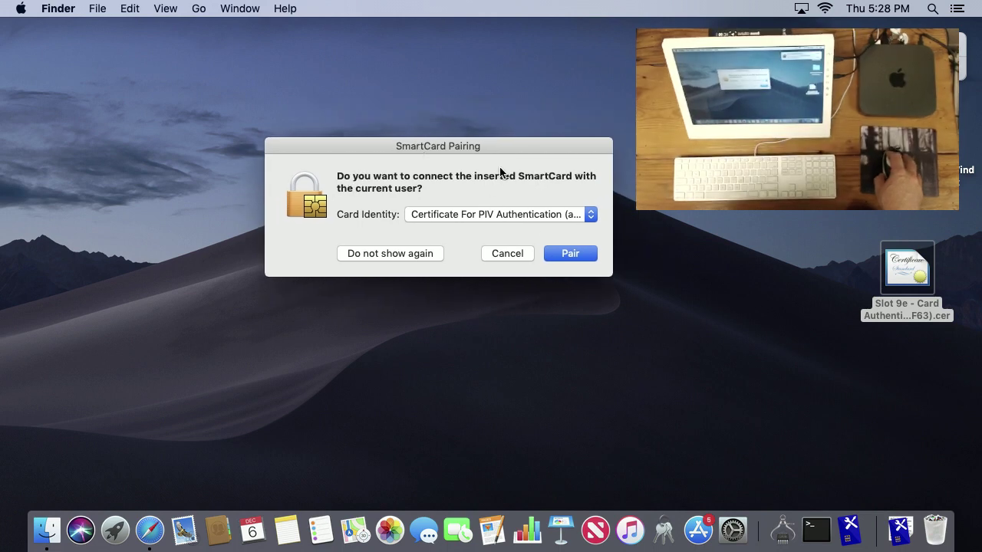
pyautogui.click(556, 255)
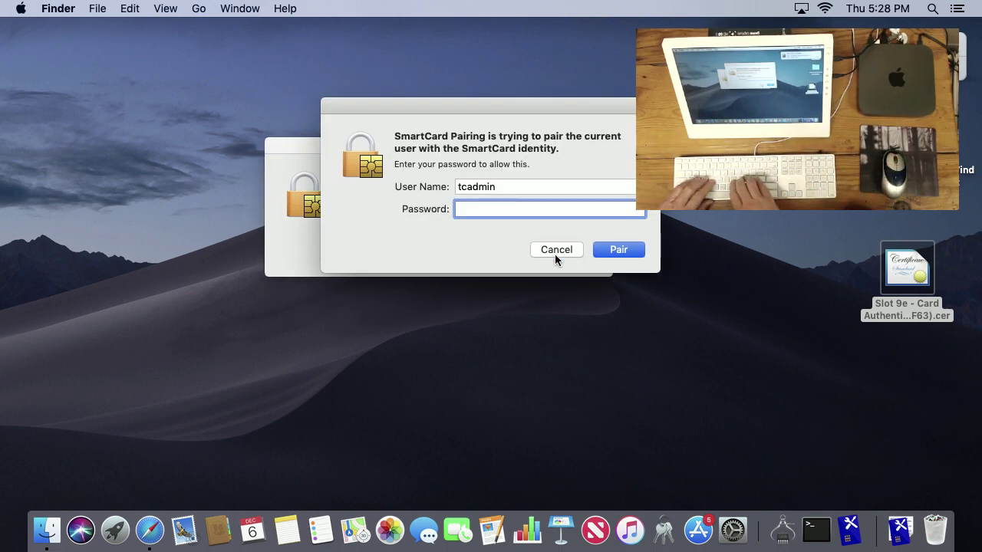
# - Authorize the pairing with the account password, then enter and re-enter the card PIN
pyautogui.write('*********')
pyautogui.press('Return')
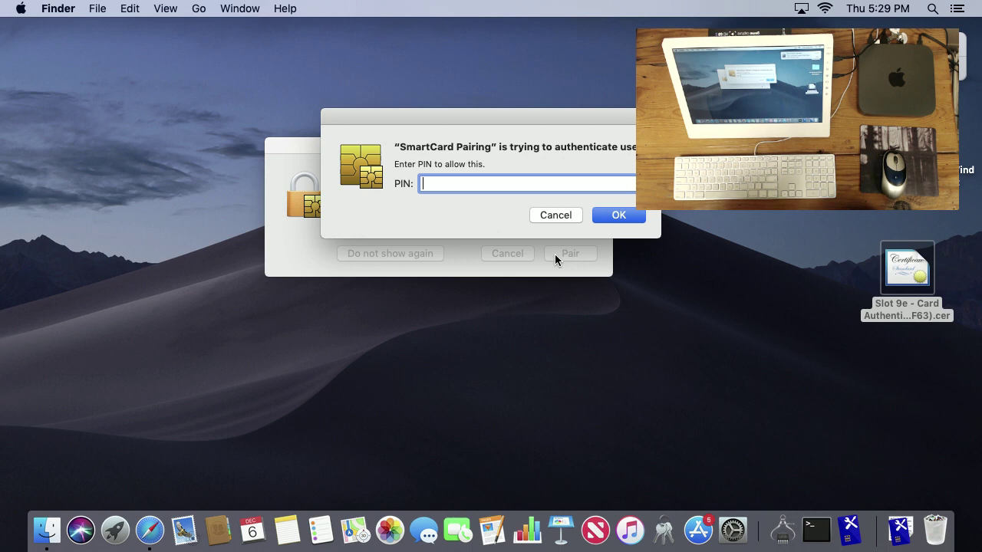
pyautogui.write('****')
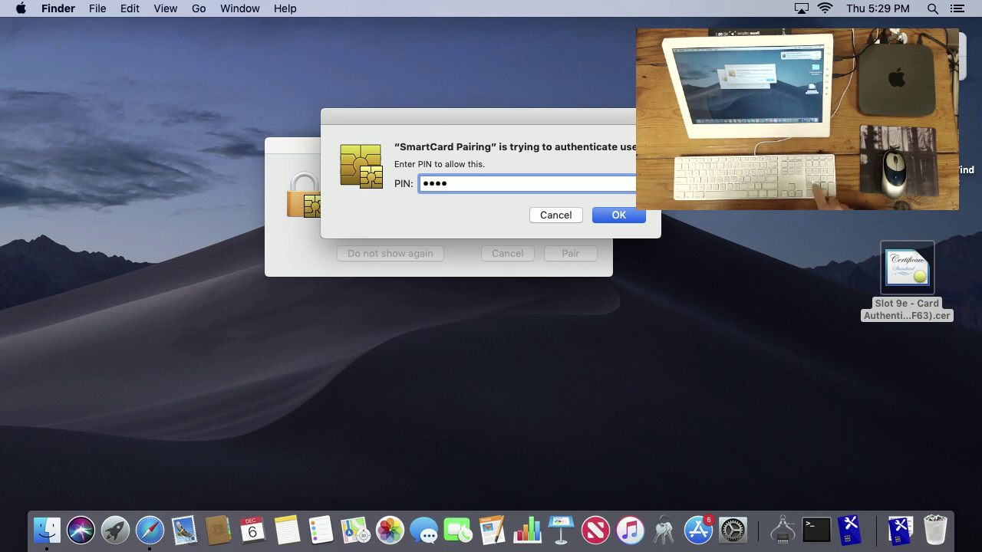
pyautogui.press('Return')
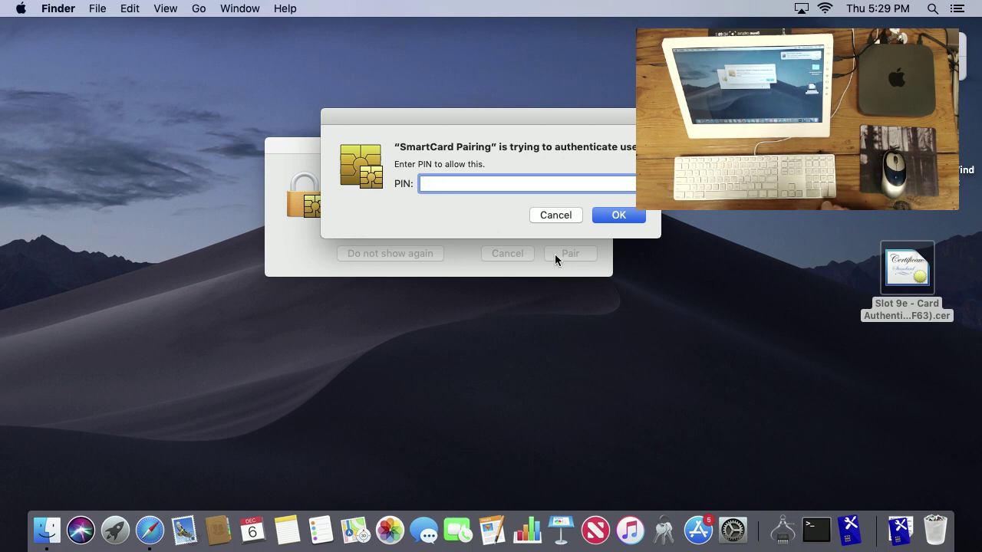
pyautogui.write('****')
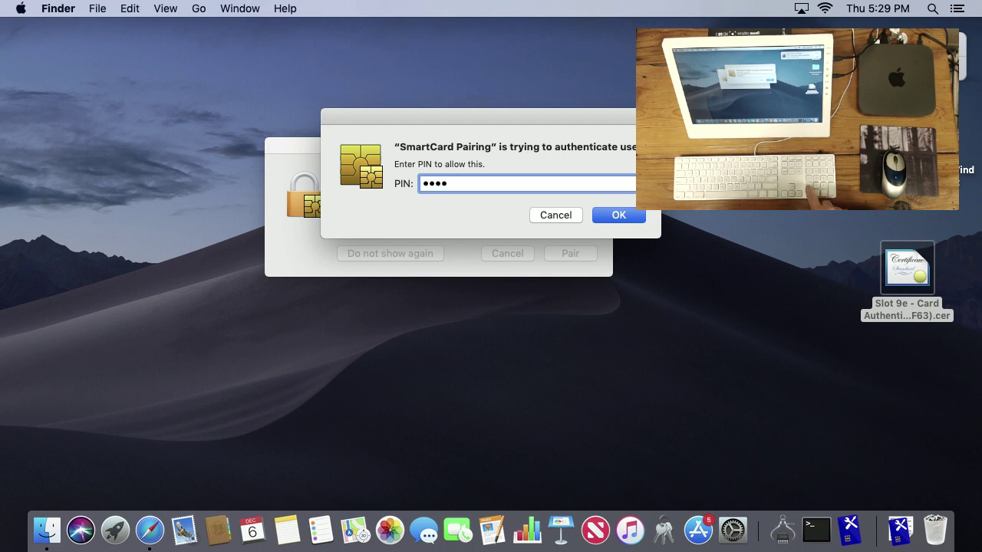
pyautogui.write('**')
pyautogui.press('Return')
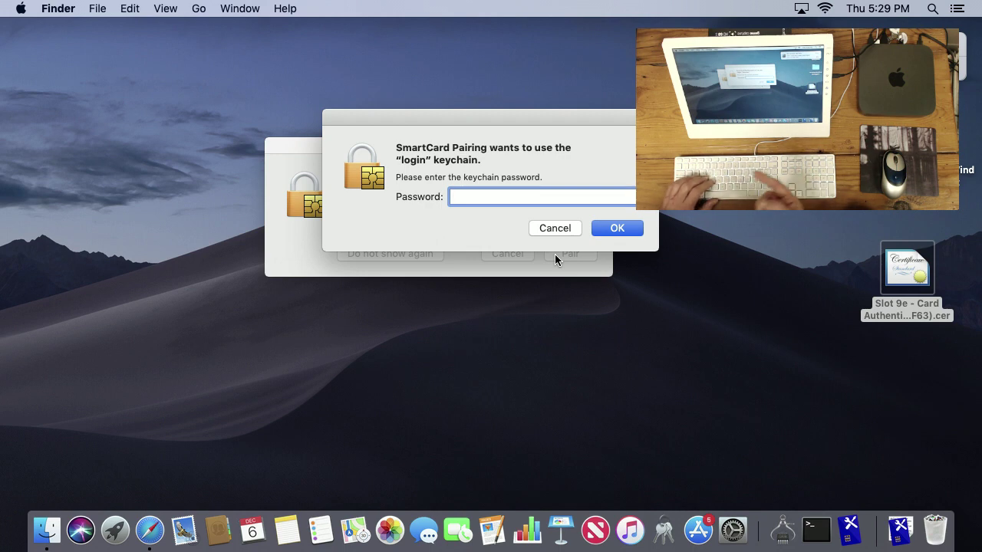
# - Enter the login keychain password and confirm Pair to complete the card pairing
pyautogui.write('••')
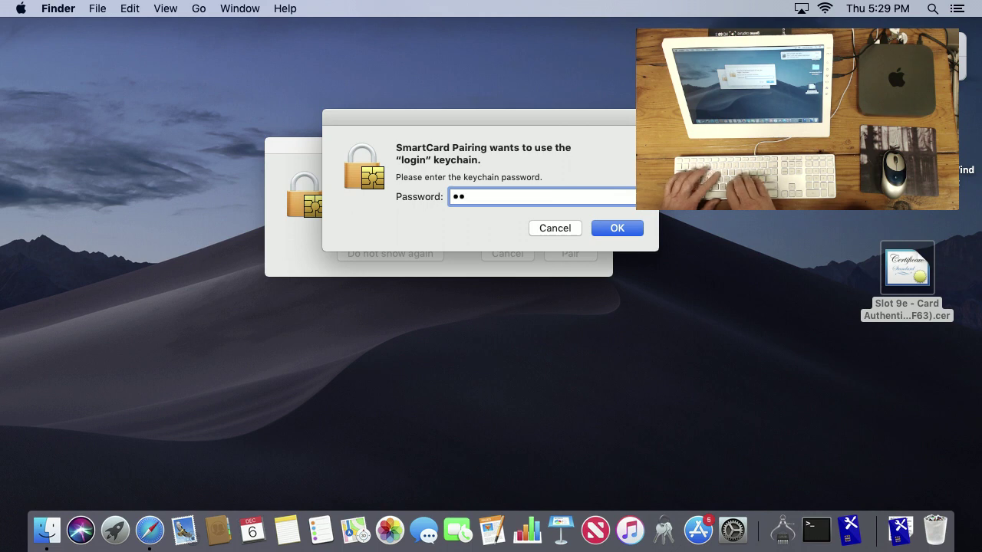
pyautogui.press('BackSpace')
pyautogui.press('BackSpace')
pyautogui.write('••')
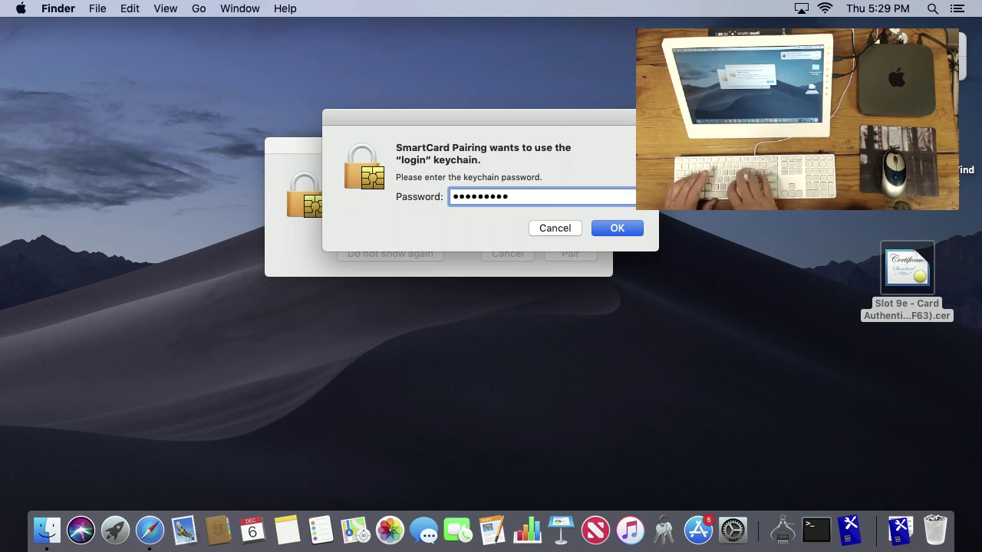
pyautogui.press('Return')
pyautogui.click(555, 253)
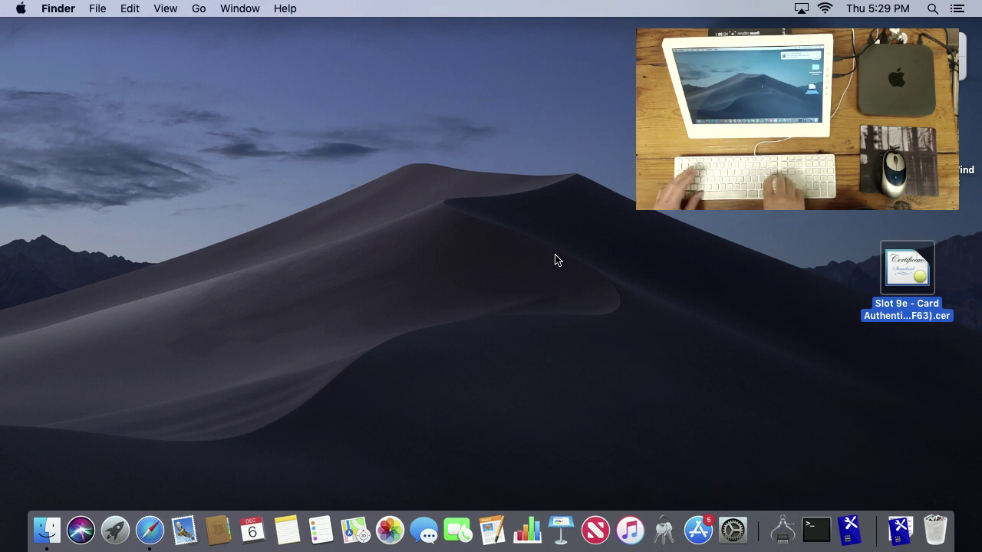
# - Log out of the current account from the Apple menu and confirm
pyautogui.click(22, 8)
pyautogui.click(128, 203)
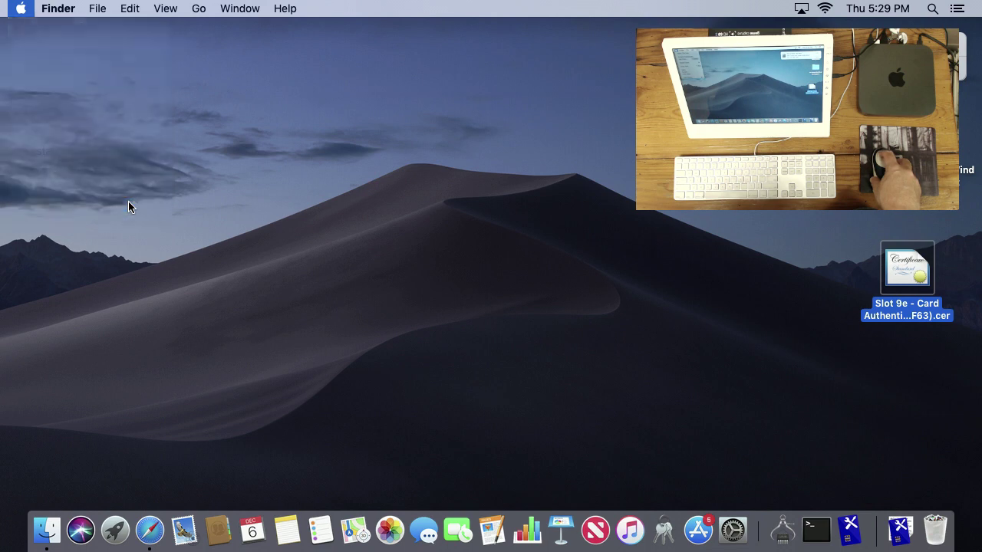
pyautogui.press('Return')
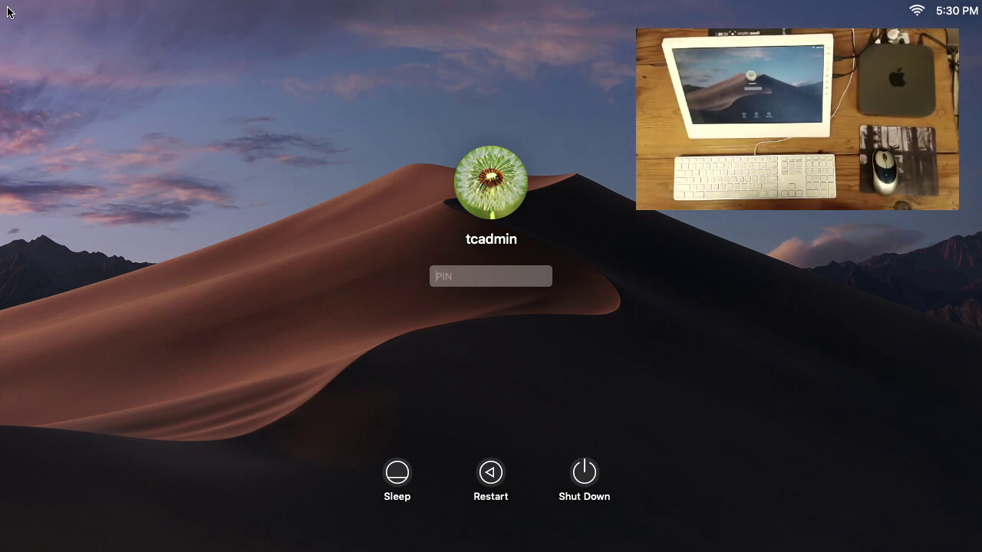
# - Submit the six-digit card PIN at the login window, retrying twice after rejections
pyautogui.write('123')
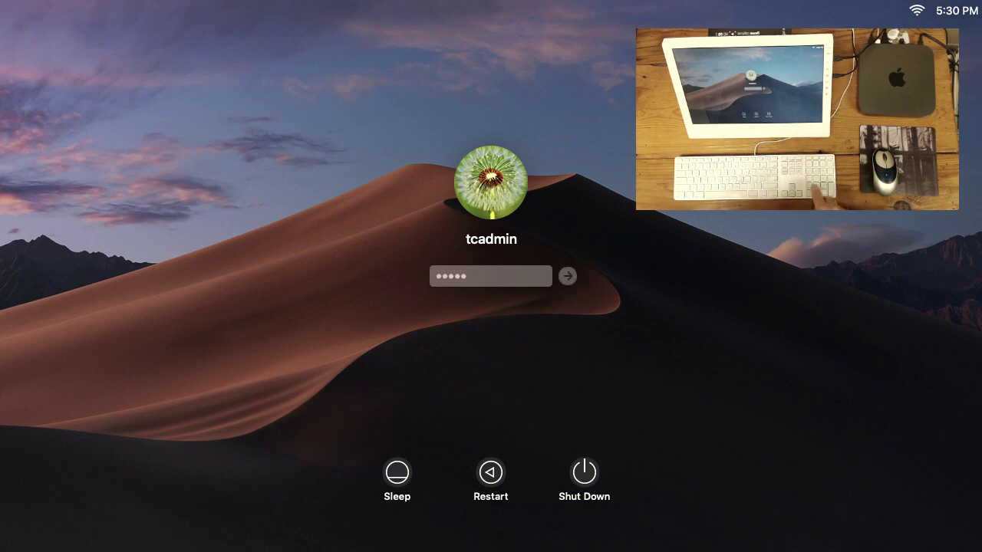
pyautogui.write('456')
pyautogui.press('Return')
pyautogui.write('1')
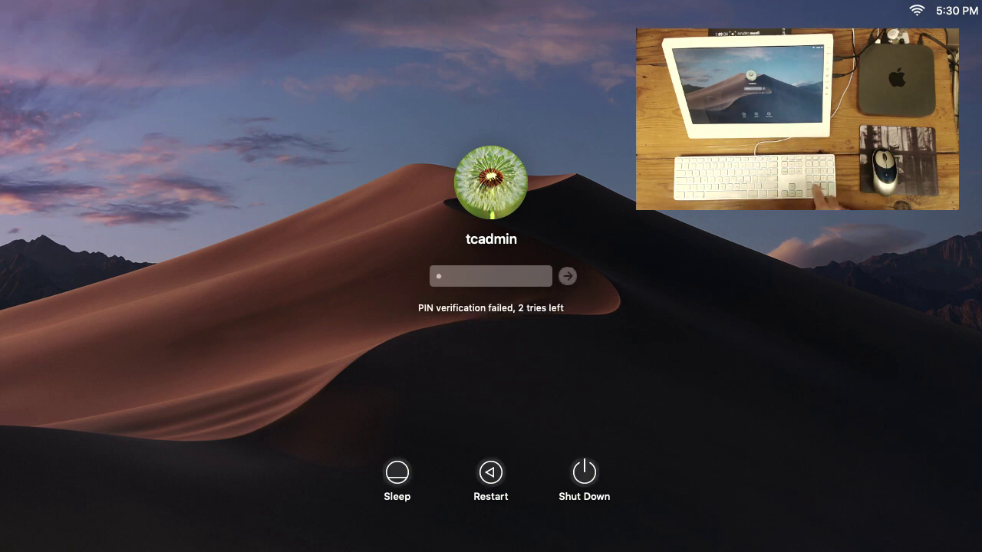
pyautogui.write('23456')
pyautogui.press('Return')
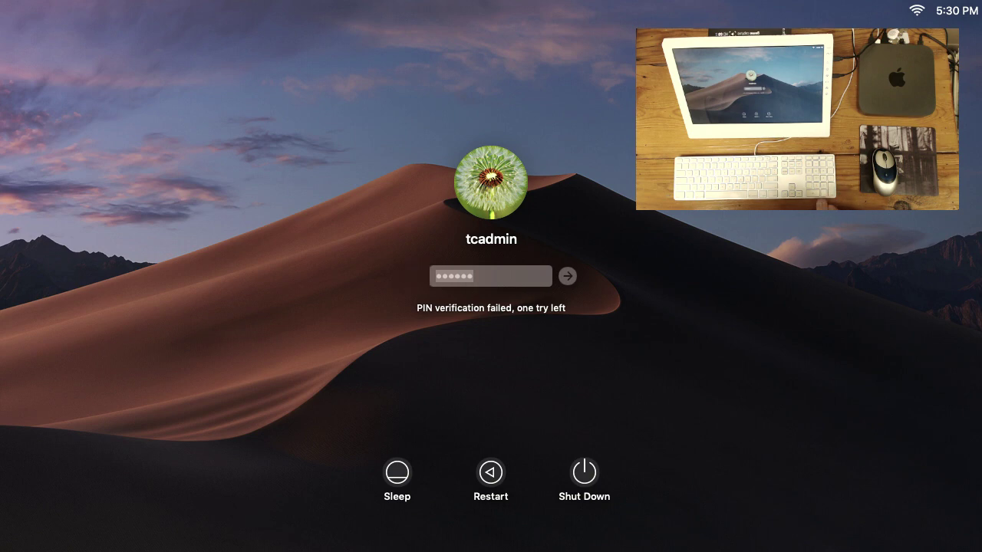
pyautogui.write('1')
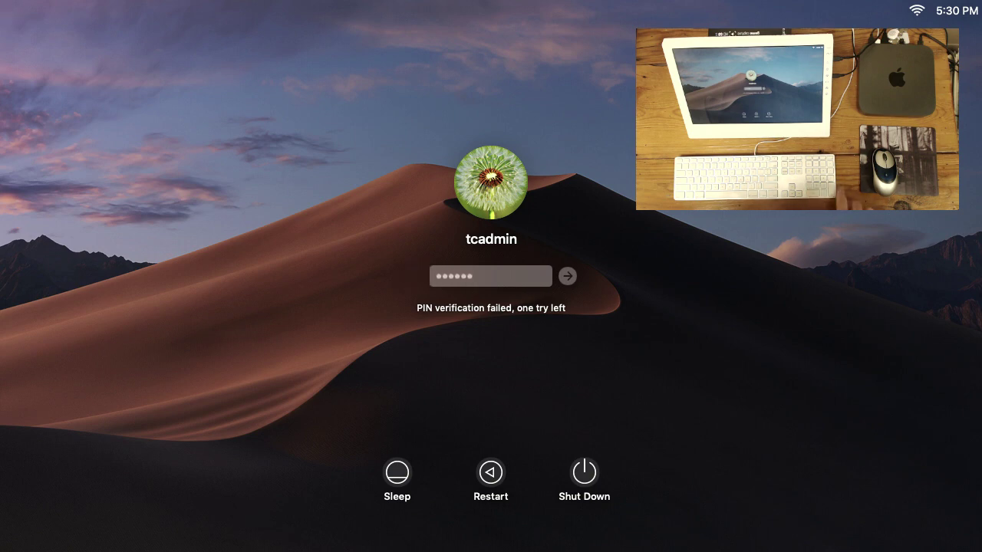
pyautogui.write('23456')
pyautogui.press('Return')
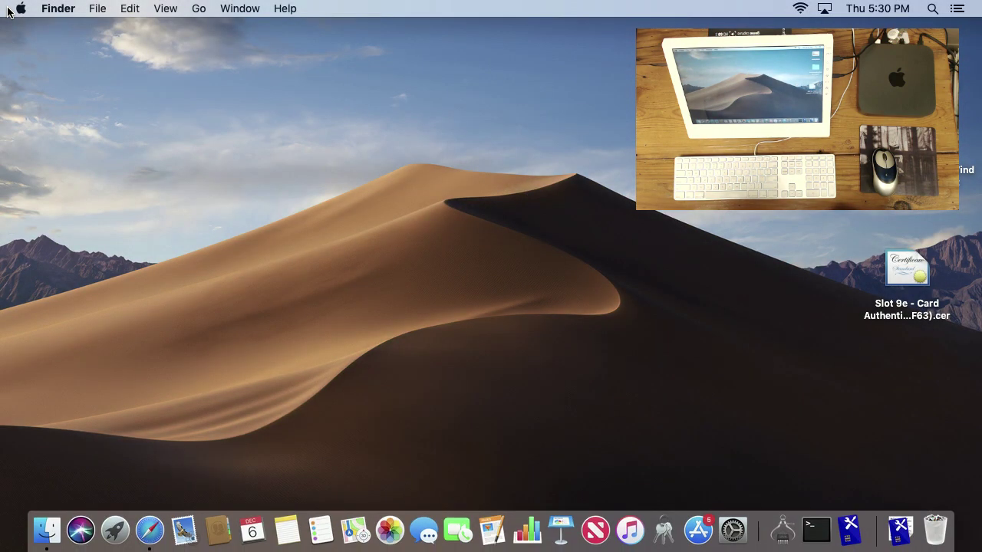
# - Launch Keychain Access from the Utilities folder to view the login keychain, then quit it
pyautogui.press('super+shift+u')
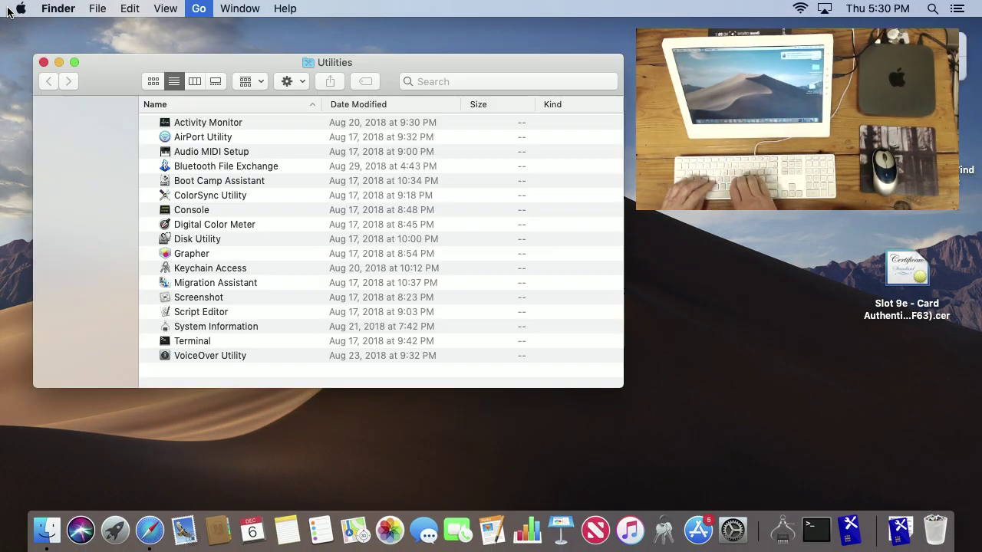
pyautogui.press('k')
pyautogui.press('super+o')
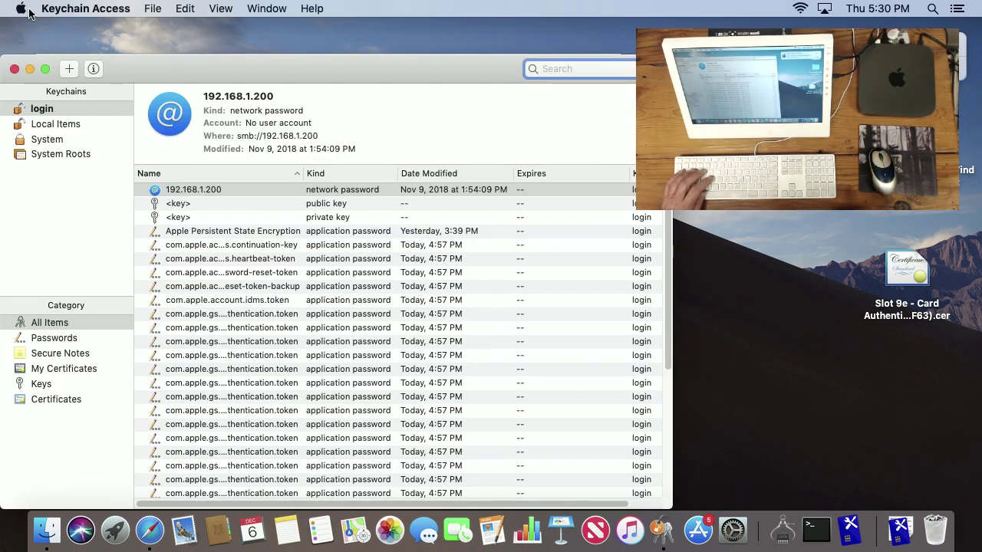
pyautogui.press('super+q')
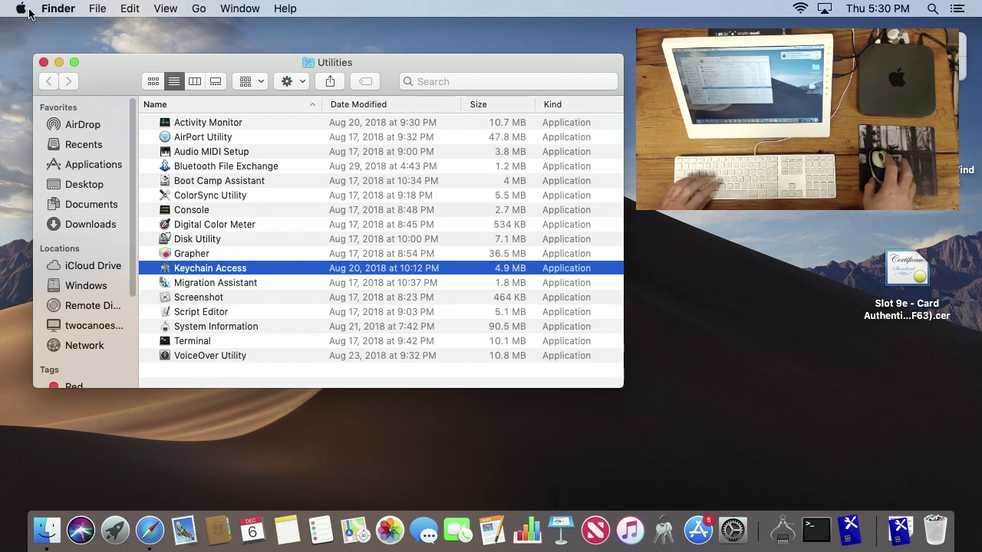
# - Close the Utilities window and open System Preferences from the Apple menu
pyautogui.press('super+w')
pyautogui.click(11, 5)
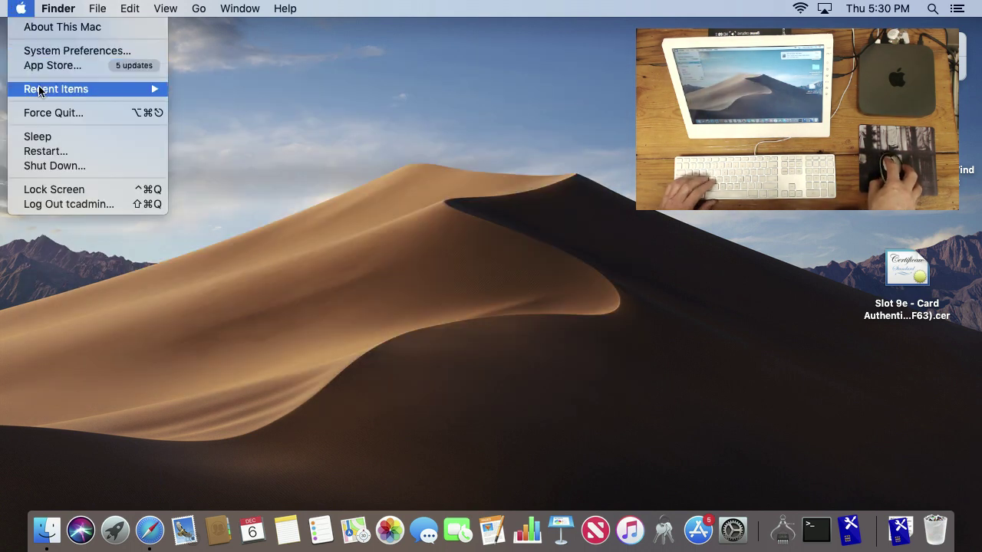
pyautogui.click(64, 47)
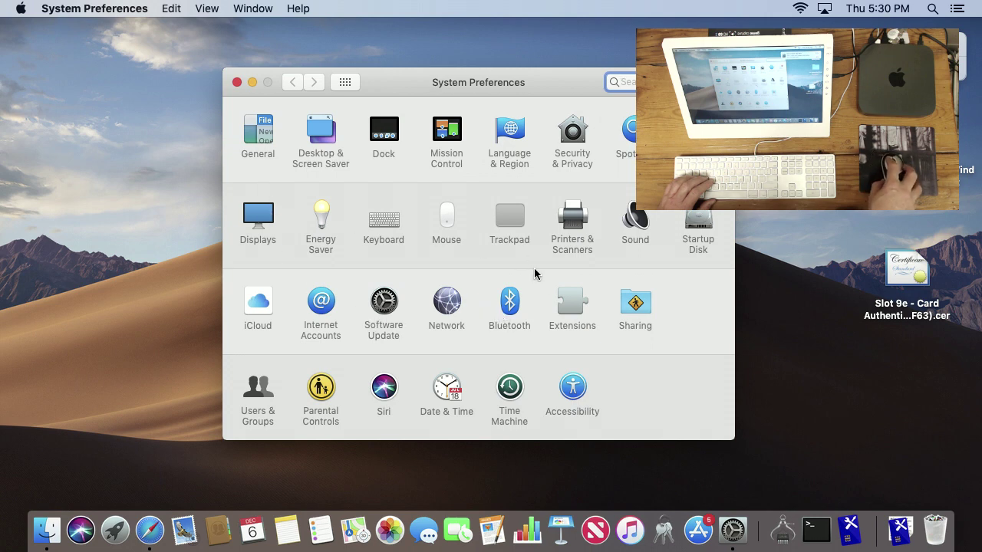
# - Look at the Network pane, go back to the overview, and open Startup Disk
pyautogui.click(446, 301)
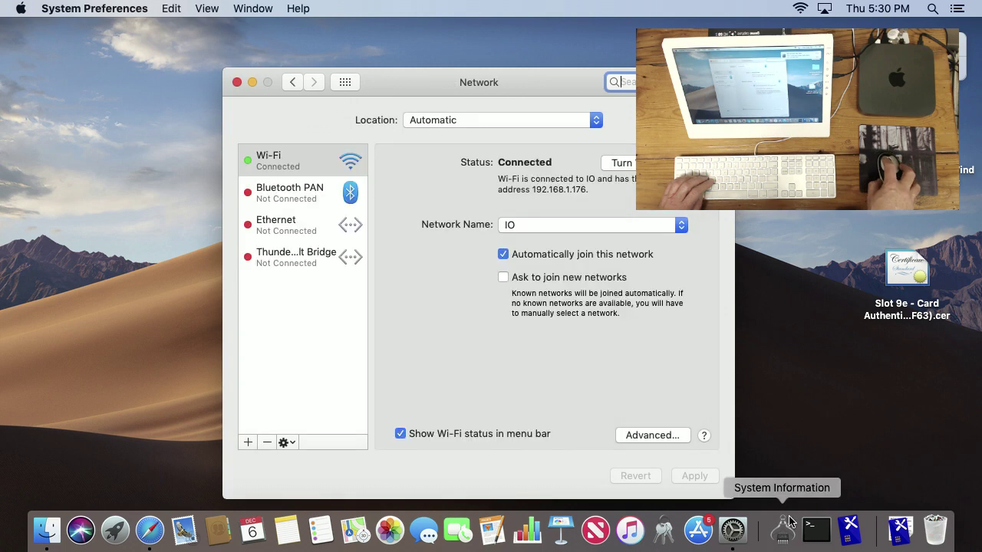
pyautogui.click(294, 82)
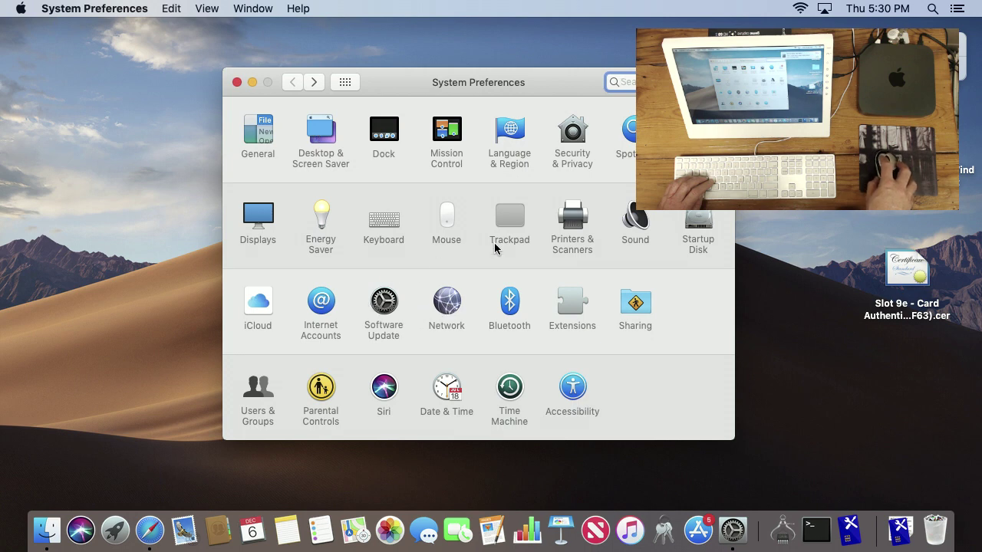
pyautogui.click(695, 220)
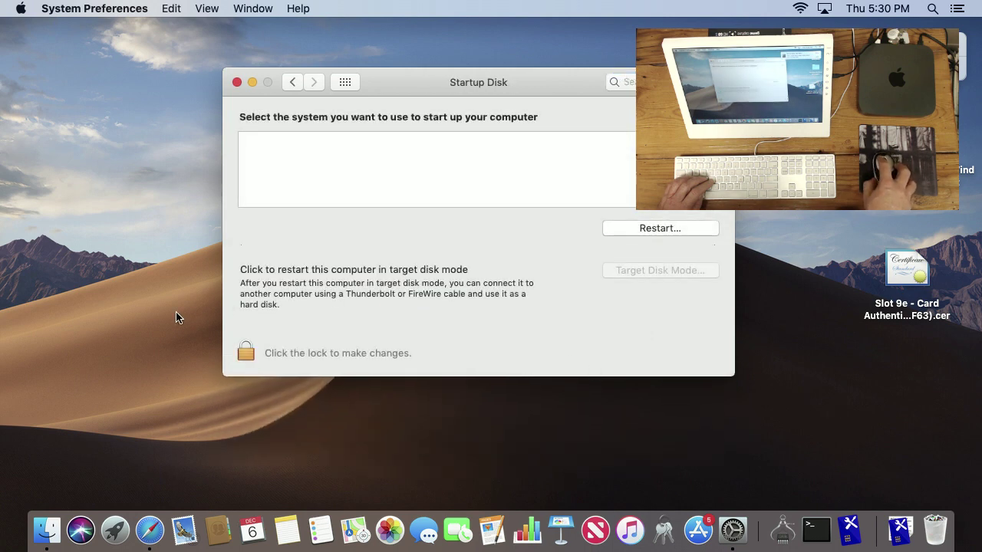
# - Unlock the Startup Disk pane with the card PIN, lock it again, and request unlocking once more
pyautogui.click(241, 354)
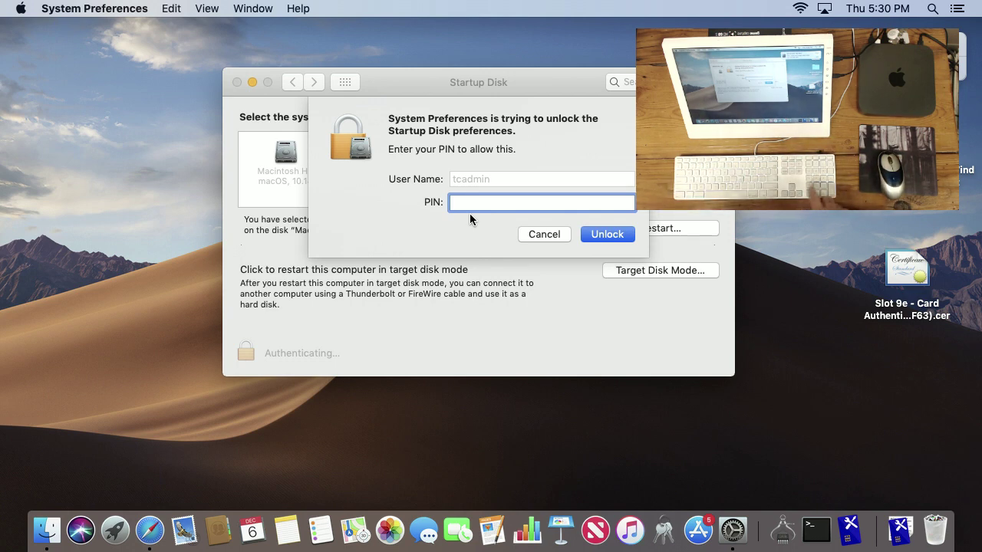
pyautogui.write('••••••')
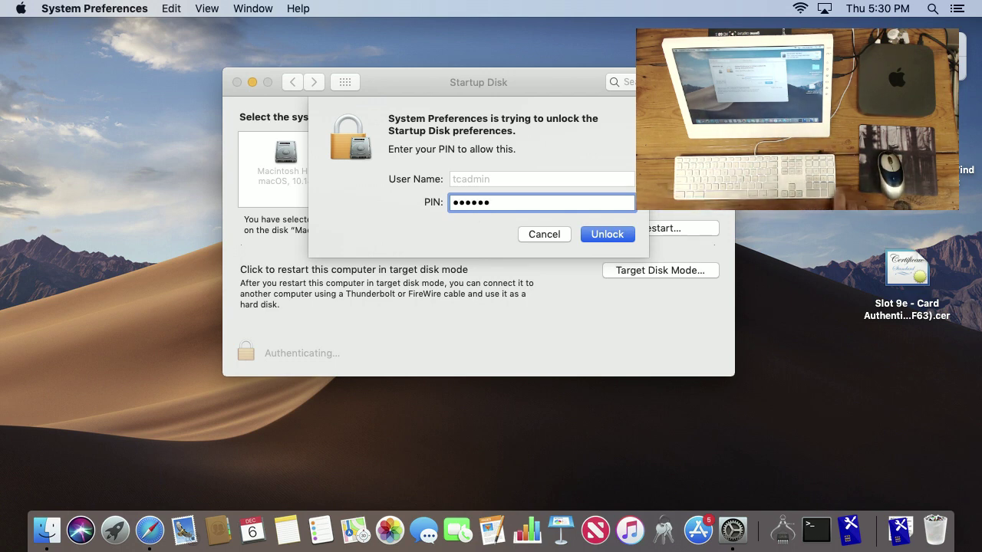
pyautogui.press('Return')
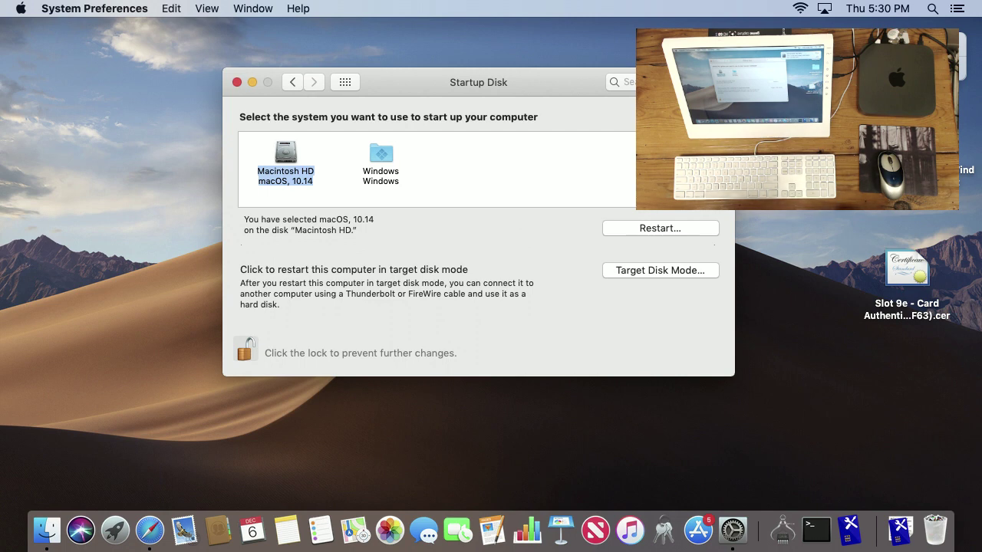
pyautogui.click(252, 351)
pyautogui.click(245, 351)
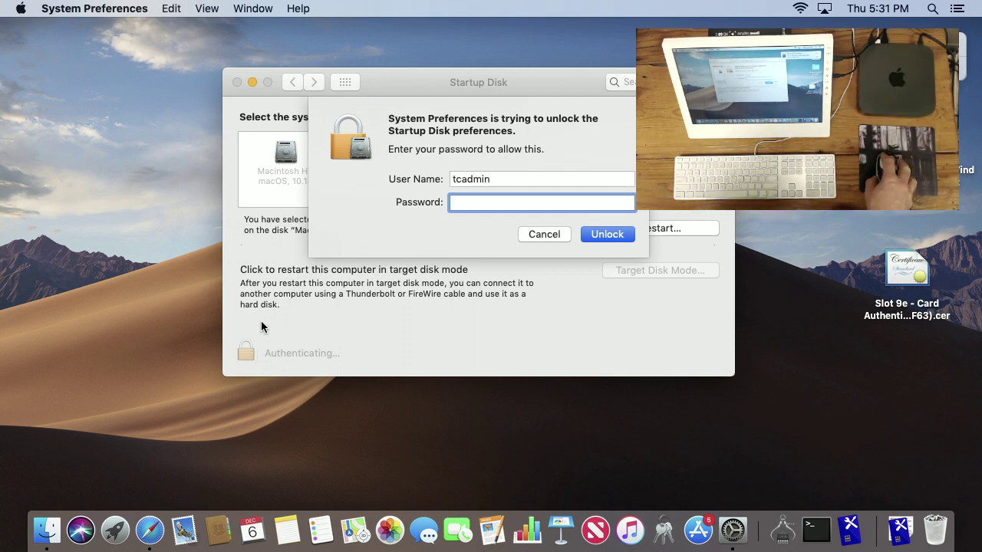
# - Cancel the password prompt so the Startup Disk pane stays locked
pyautogui.click(524, 237)
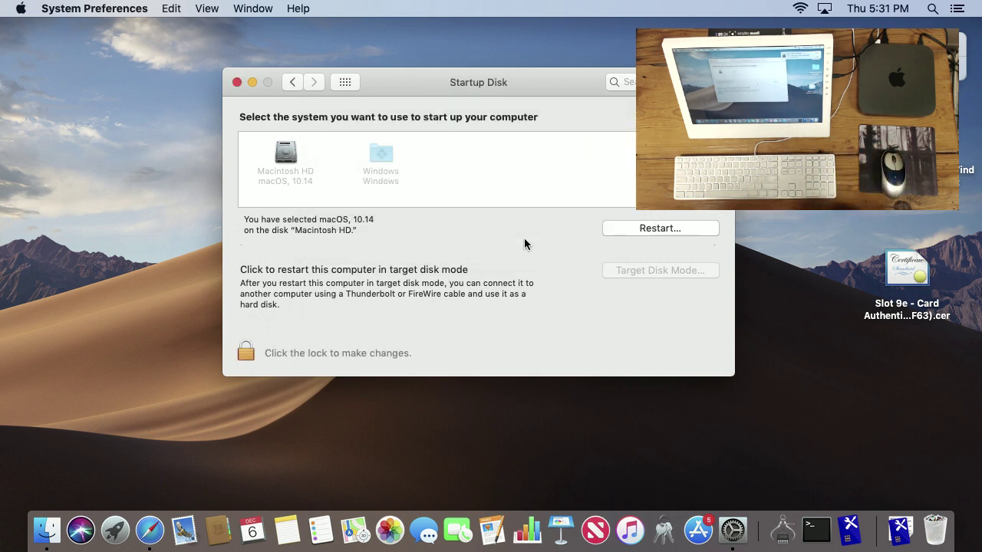